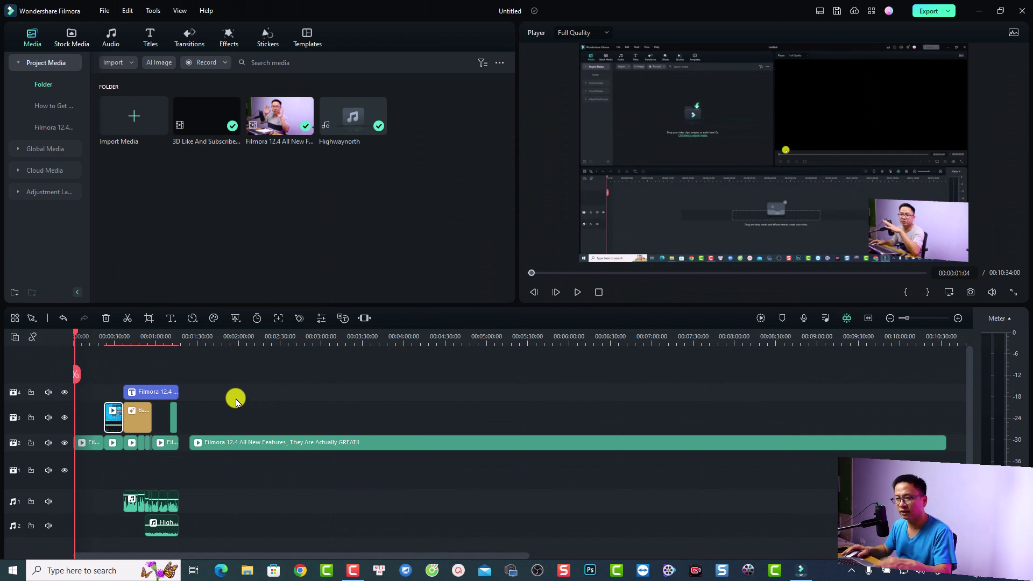
# Select all clips on the timeline and delete them, leaving the project library intact
pyautogui.hotkey('ctrl', 'a')
pyautogui.press('Delete')
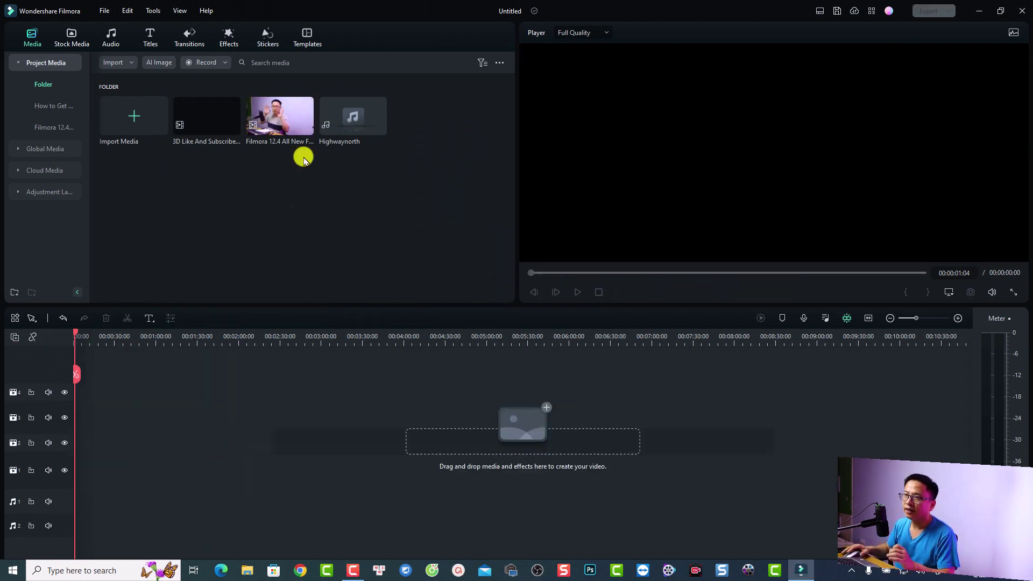
# Place the Filmora 12.4 talking-head video on video track 2, keeping 1920 x 1080 25fps settings
pyautogui.moveTo(279, 127); pyautogui.dragTo(60, 449)
pyautogui.click(574, 305)
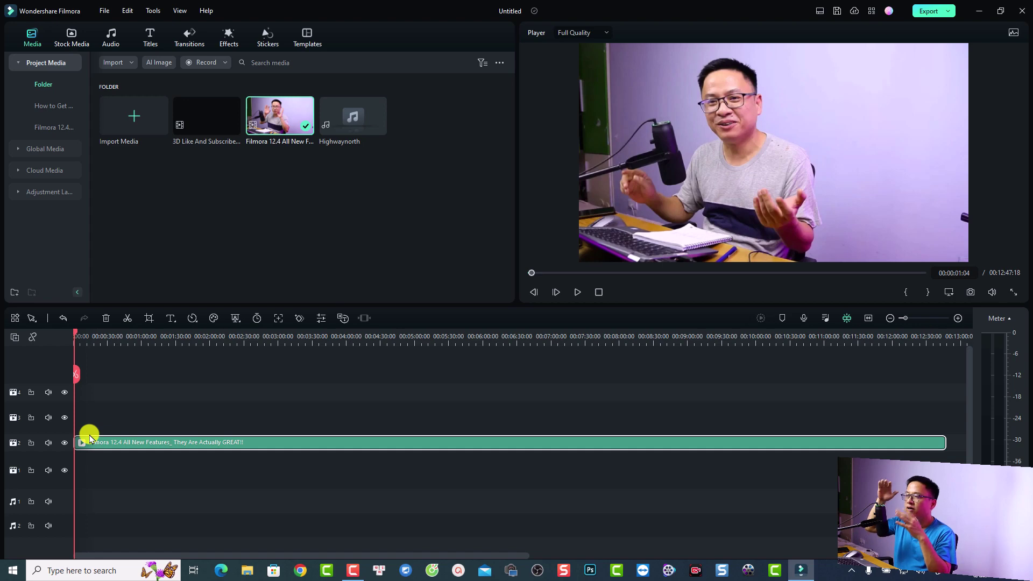
pyautogui.click(64, 46)
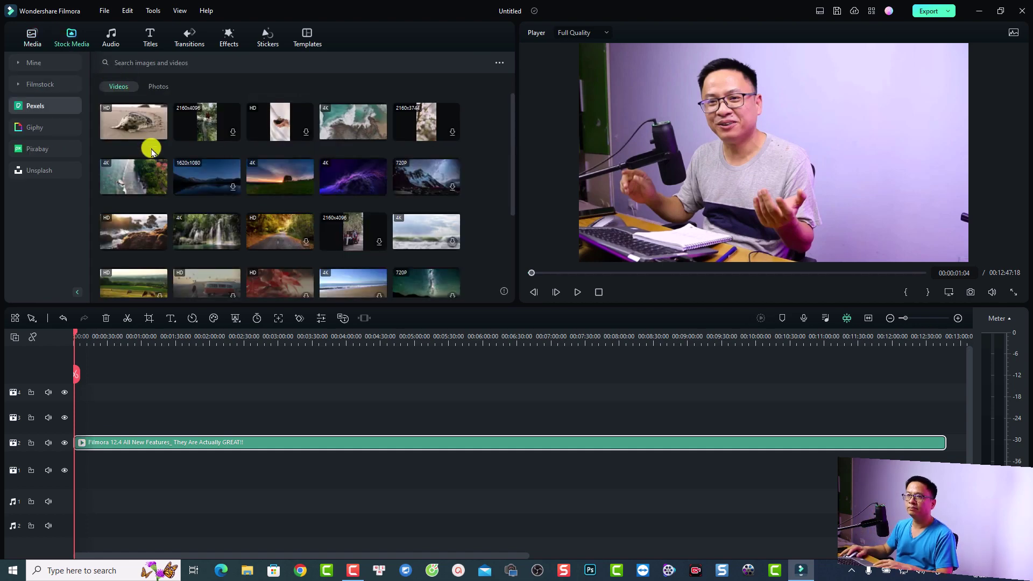
# Add the Pexels rocky-shore clip to track 3 and mute track 2's talking-head audio
pyautogui.moveTo(127, 249); pyautogui.dragTo(93, 427)
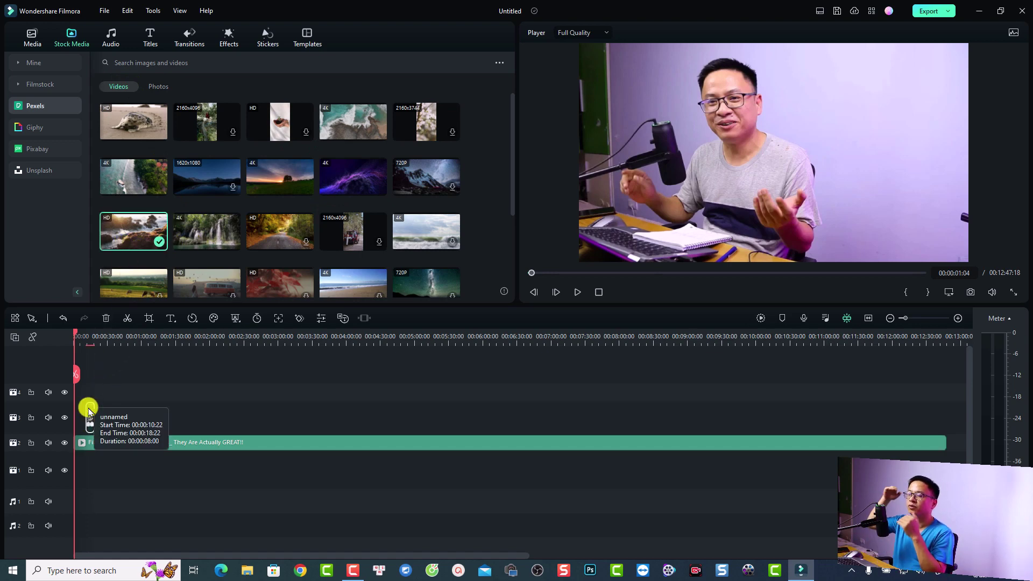
pyautogui.moveTo(105, 342)
pyautogui.mouseDown()
pyautogui.moveTo(242, 348)
pyautogui.moveTo(164, 353)
pyautogui.moveTo(103, 341)
pyautogui.mouseUp()
pyautogui.click(99, 341)
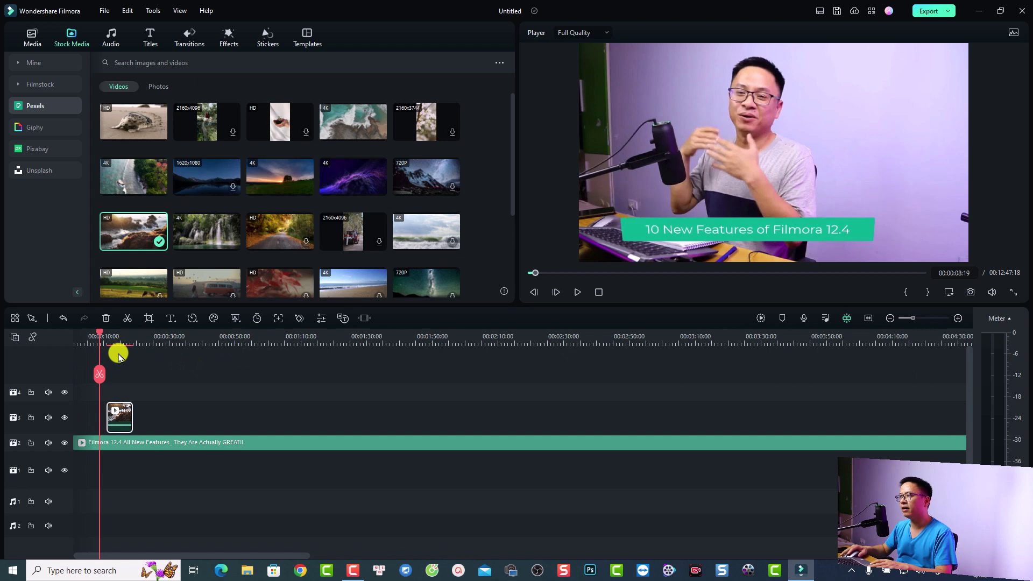
pyautogui.click(90, 336)
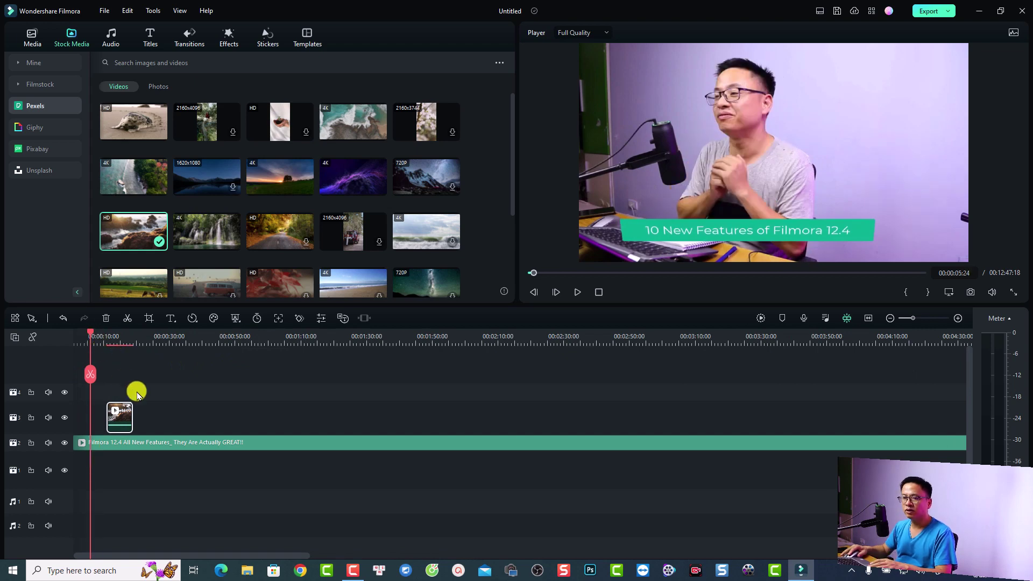
pyautogui.click(48, 442)
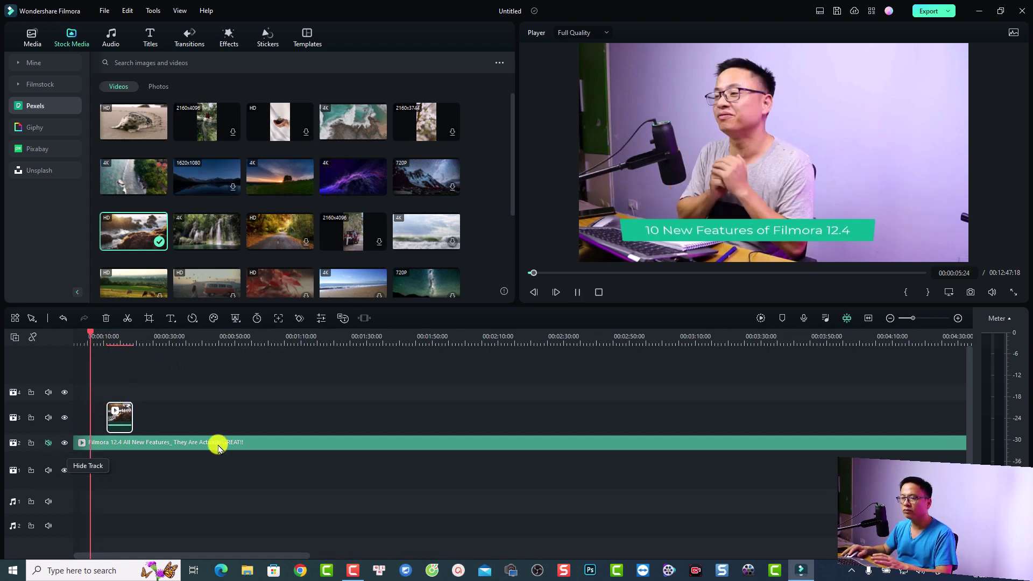
pyautogui.press('space')
pyautogui.scroll(3, 242, 420)
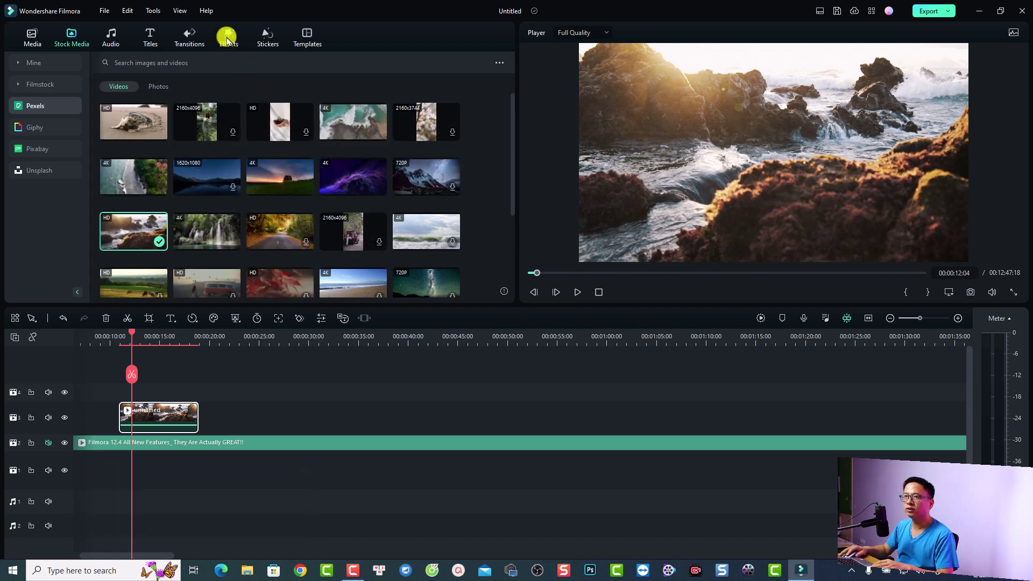
# Search the effects library for 'crop' and apply the Crop effect to the track 3 clip
pyautogui.click(228, 40)
pyautogui.click(60, 105)
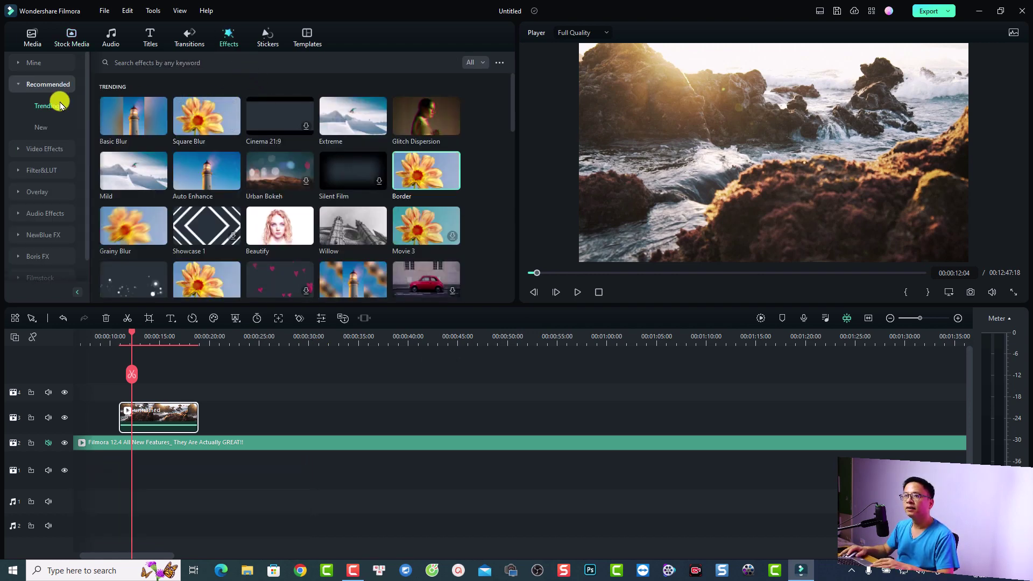
pyautogui.click(46, 86)
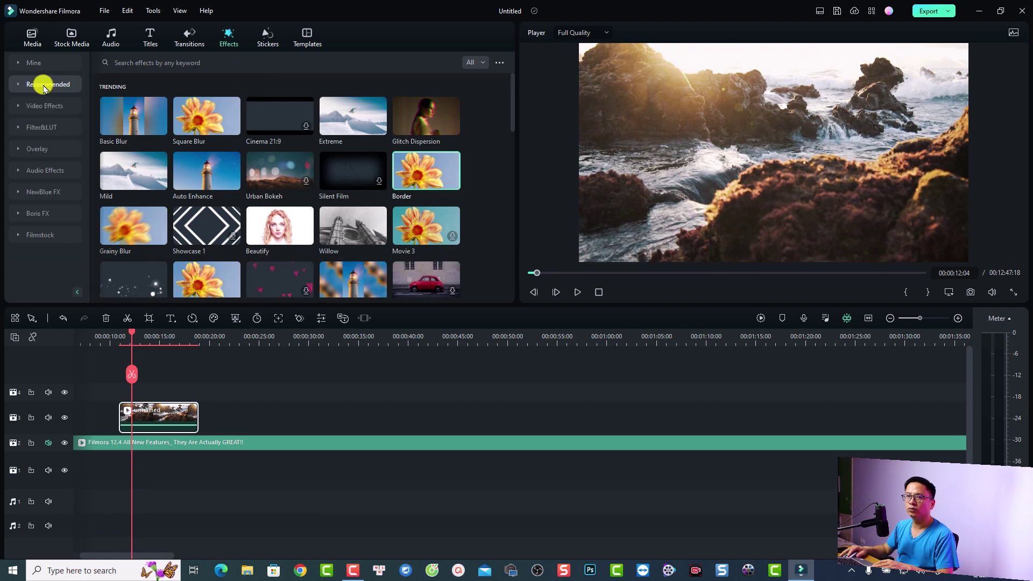
pyautogui.click(139, 62)
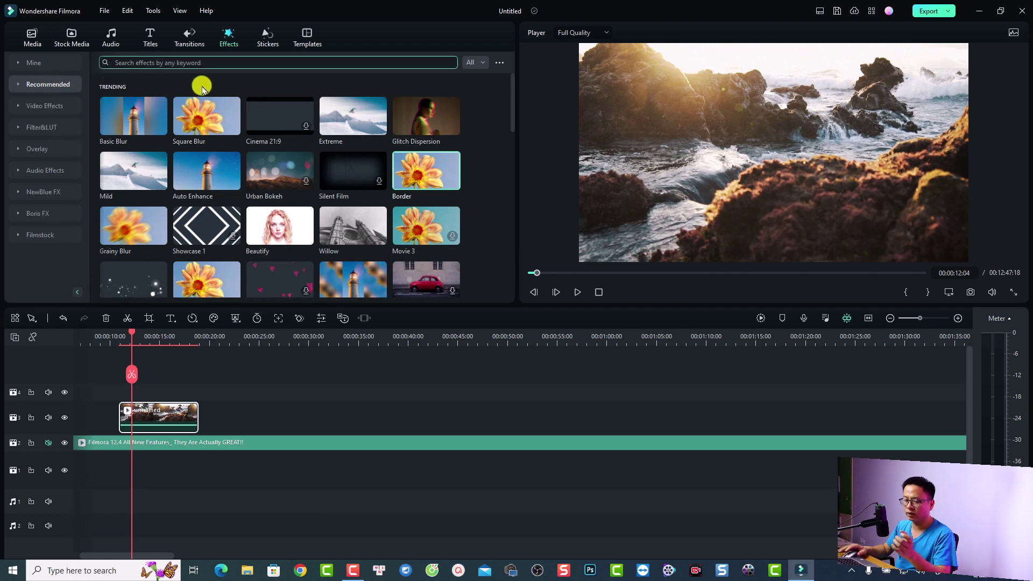
pyautogui.write('crop')
pyautogui.press('Return')
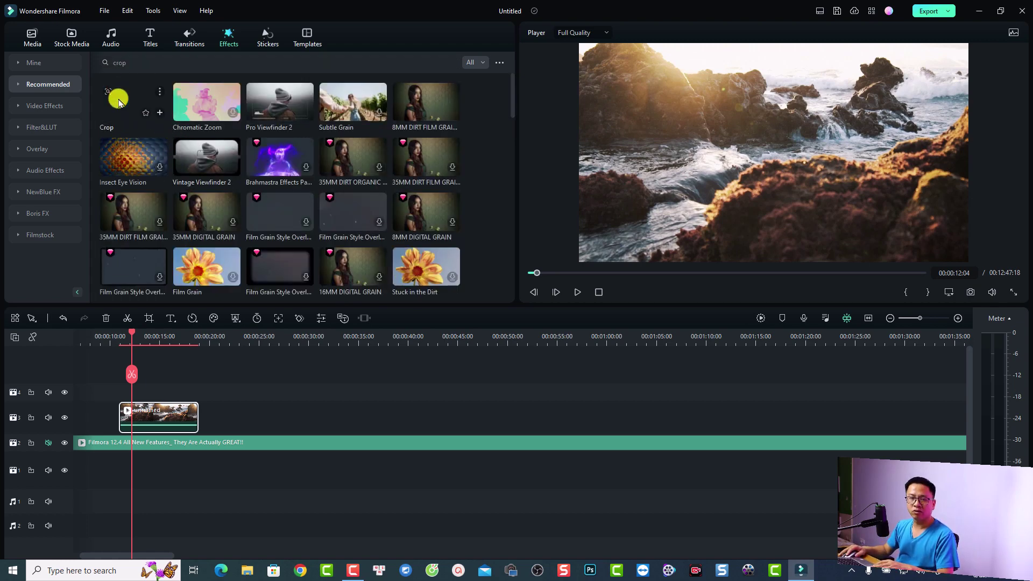
pyautogui.moveTo(119, 111); pyautogui.dragTo(145, 412)
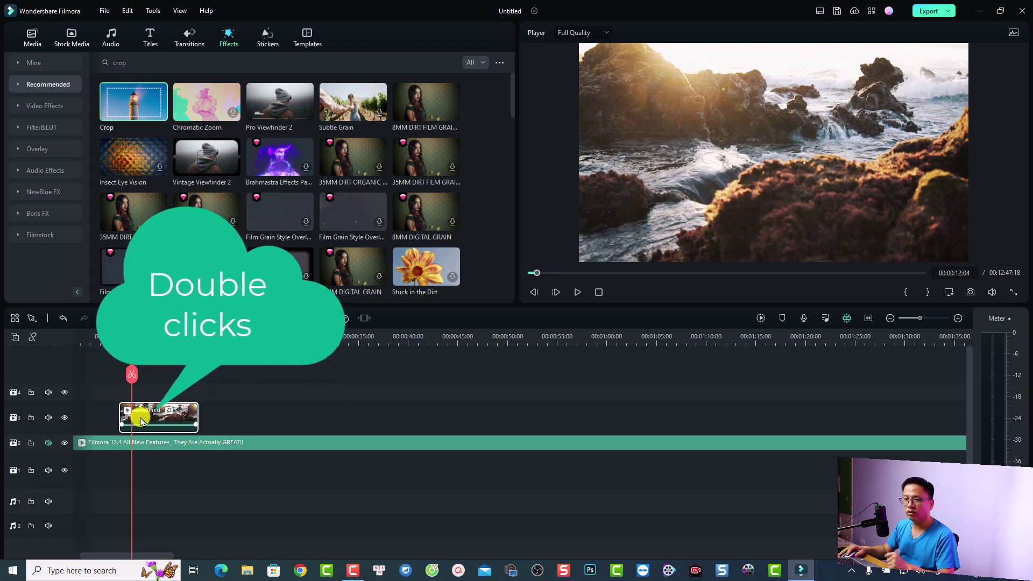
# Crop the rocky-shore clip to Left 34.81, Right 19.43, Top 18.82, Bottom 25.83, shifted right
pyautogui.doubleClick(143, 421)
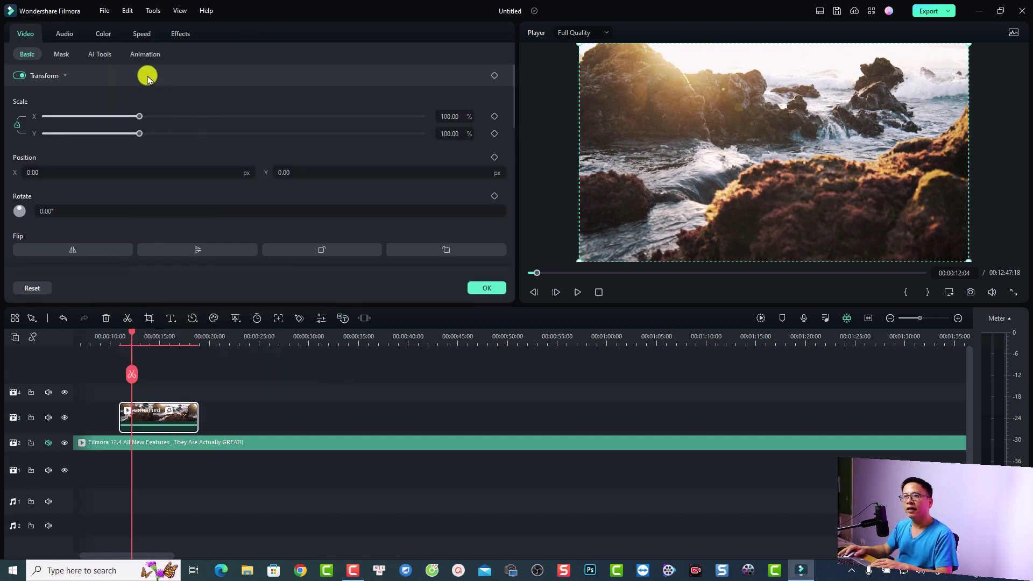
pyautogui.click(178, 33)
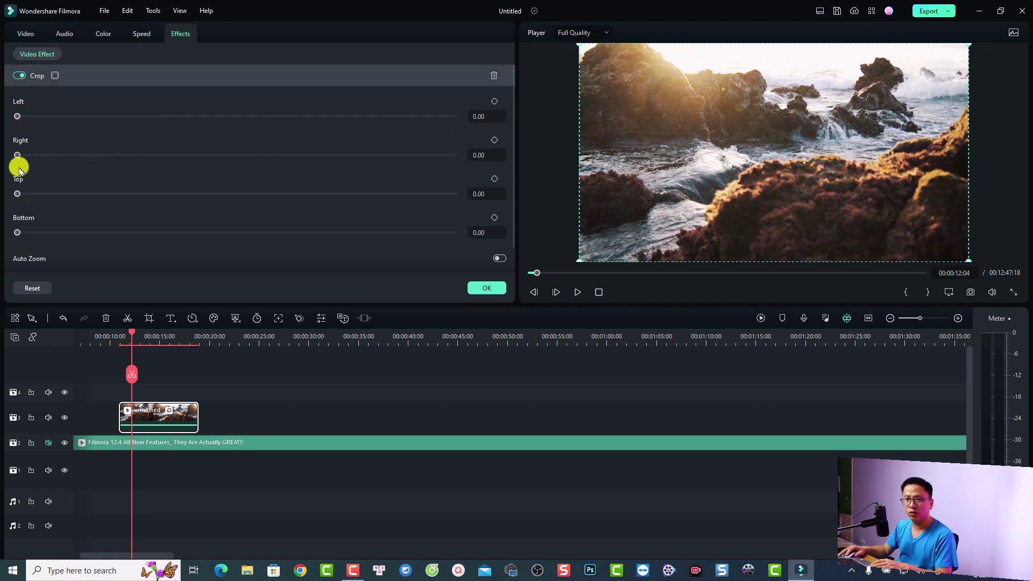
pyautogui.moveTo(18, 118); pyautogui.dragTo(169, 127)
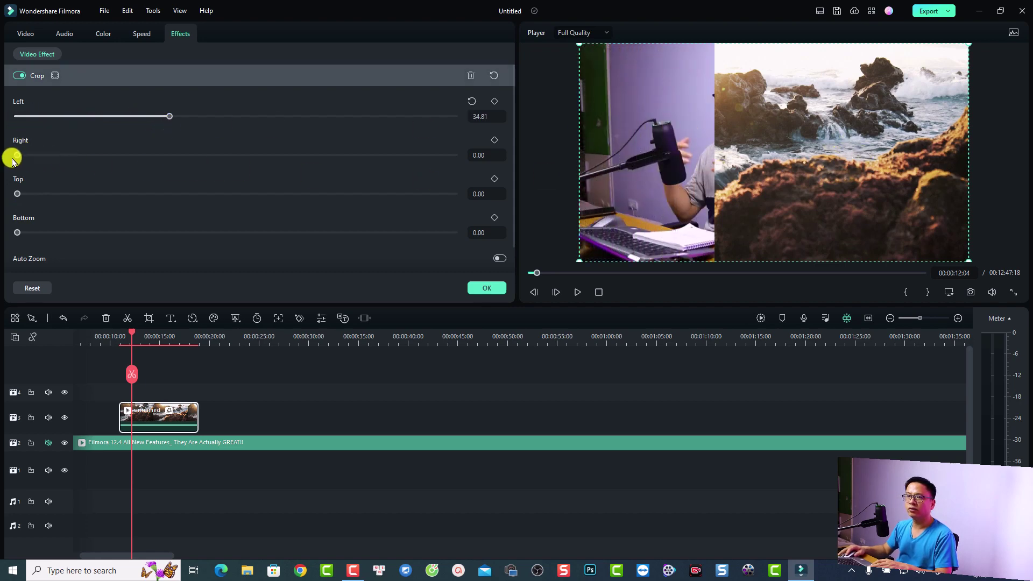
pyautogui.moveTo(17, 155); pyautogui.dragTo(101, 156)
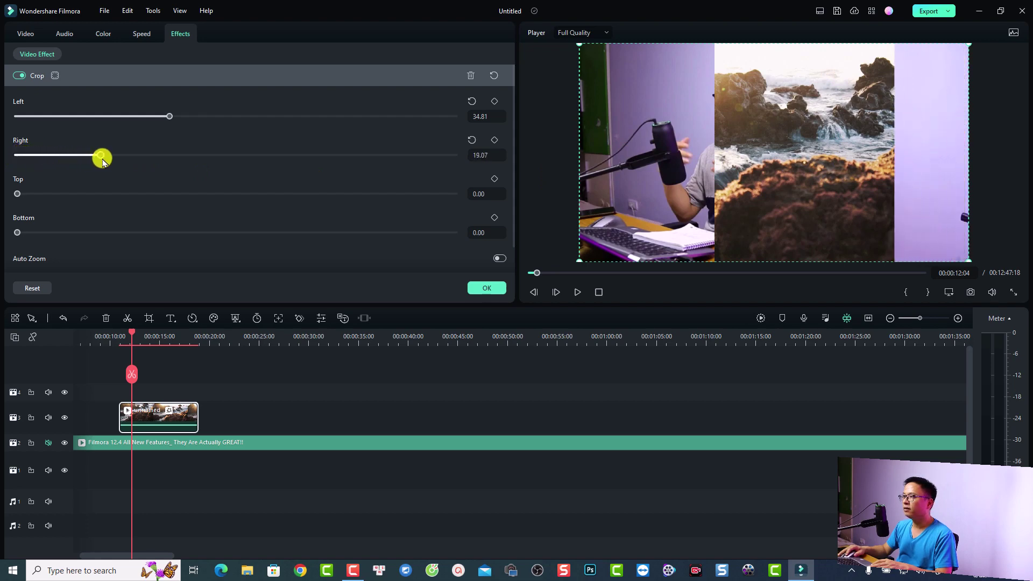
pyautogui.moveTo(16, 194); pyautogui.dragTo(100, 198)
pyautogui.moveTo(16, 233); pyautogui.dragTo(129, 232)
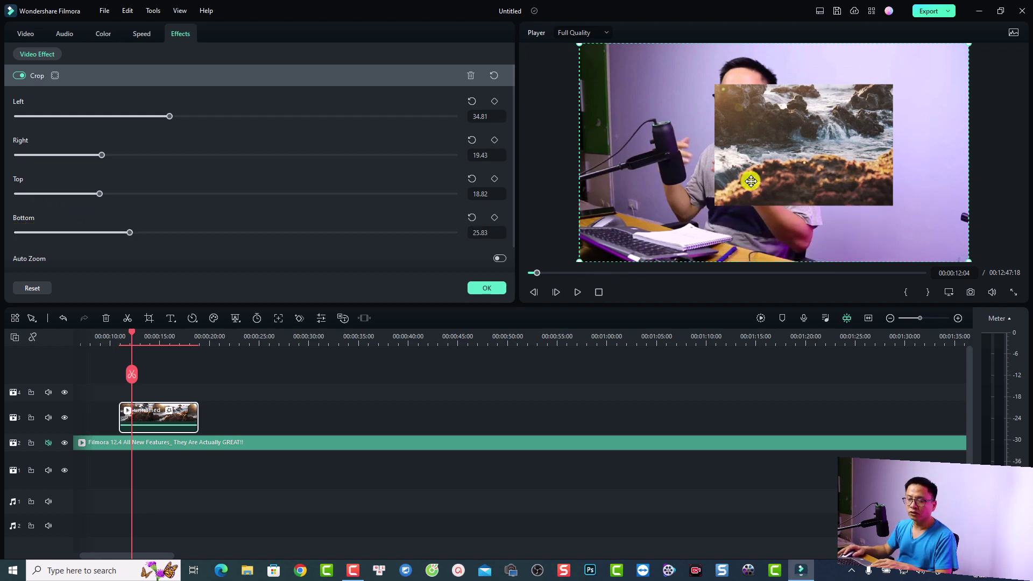
pyautogui.moveTo(773, 168); pyautogui.dragTo(824, 169)
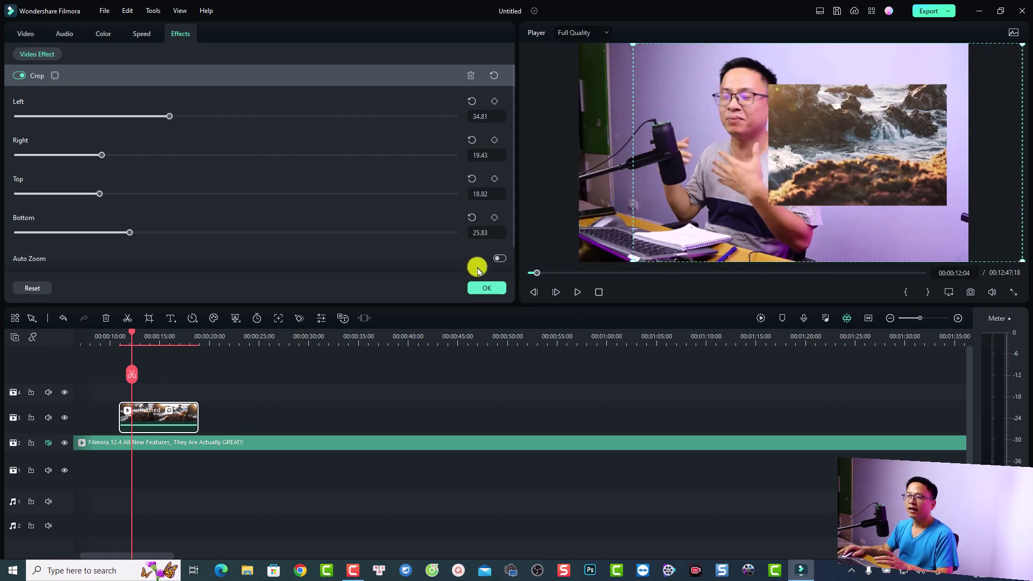
pyautogui.click(487, 288)
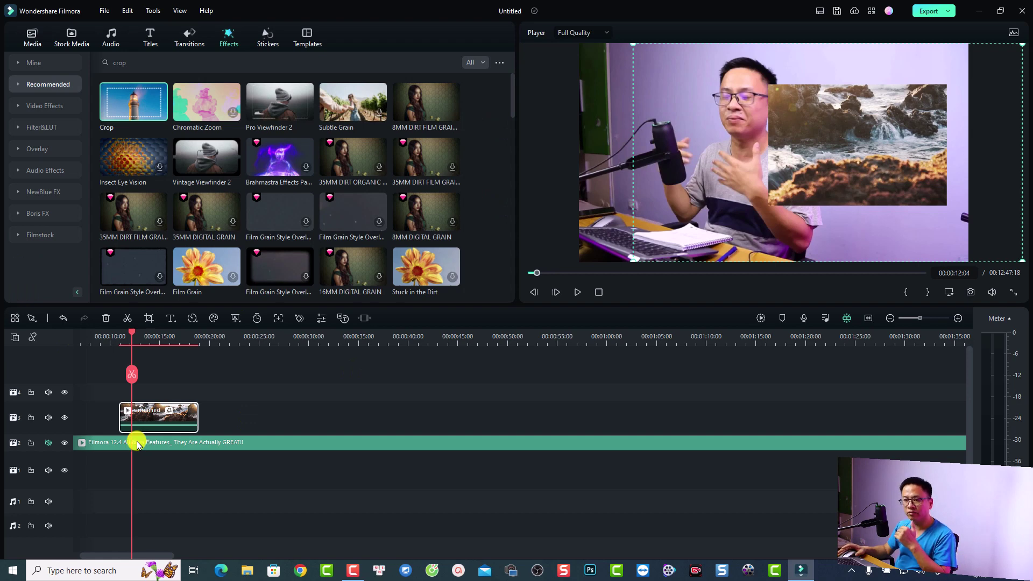
pyautogui.click(101, 339)
pyautogui.press('space')
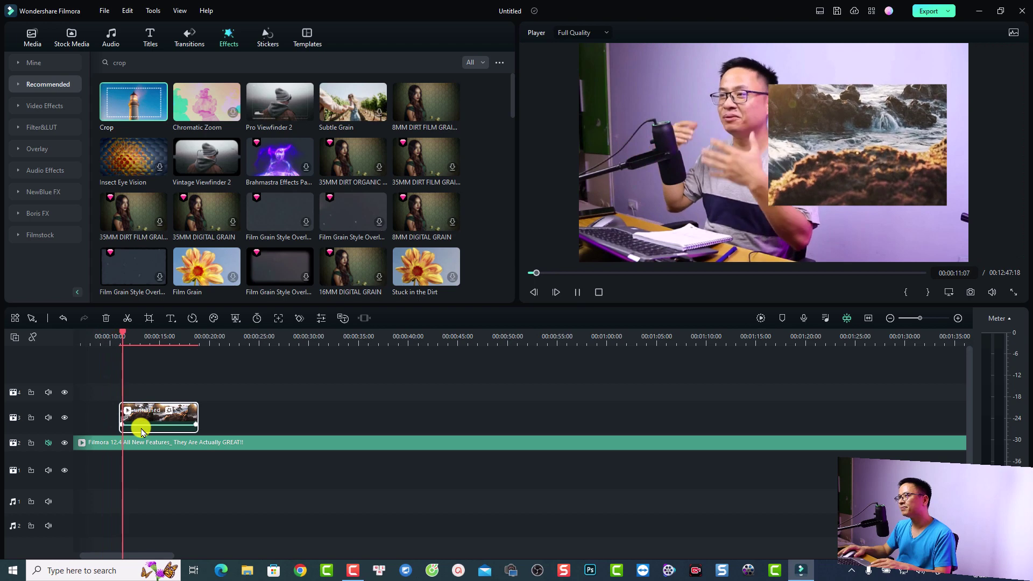
pyautogui.press('space')
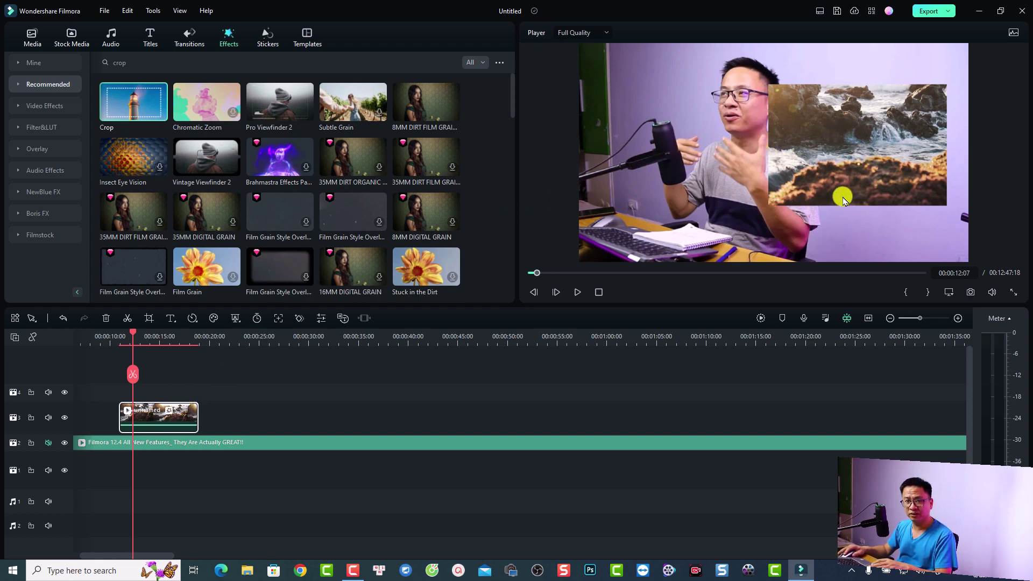
pyautogui.click(142, 420)
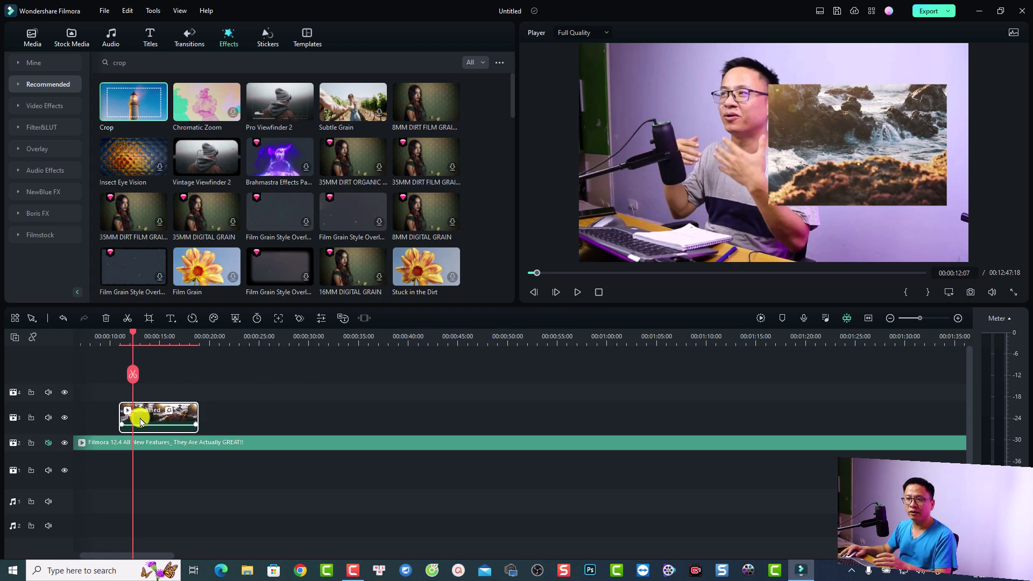
# Apply the Slide Right preset animation to the overlay clip and return to about 9 seconds
pyautogui.doubleClick(141, 422)
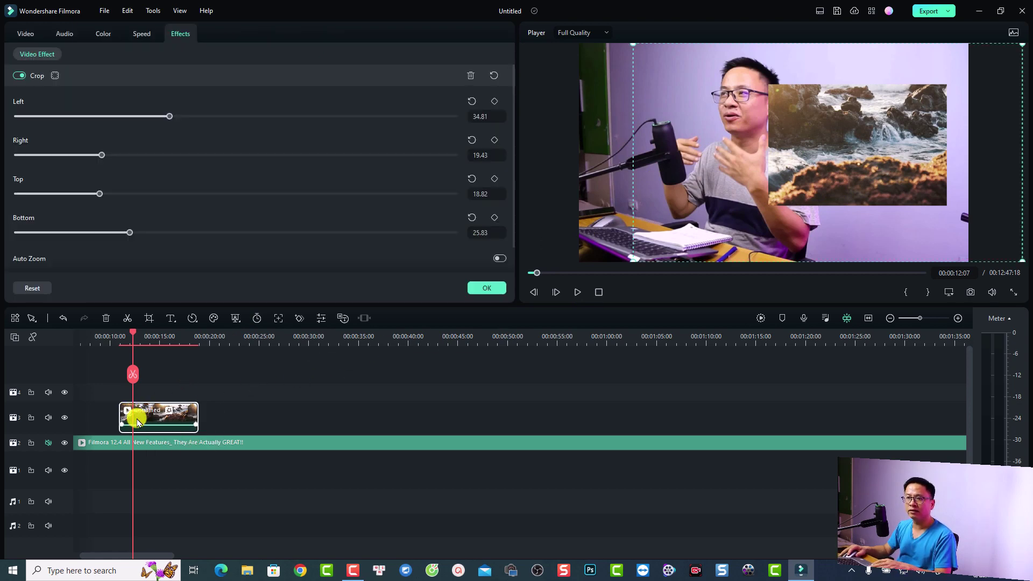
pyautogui.click(26, 34)
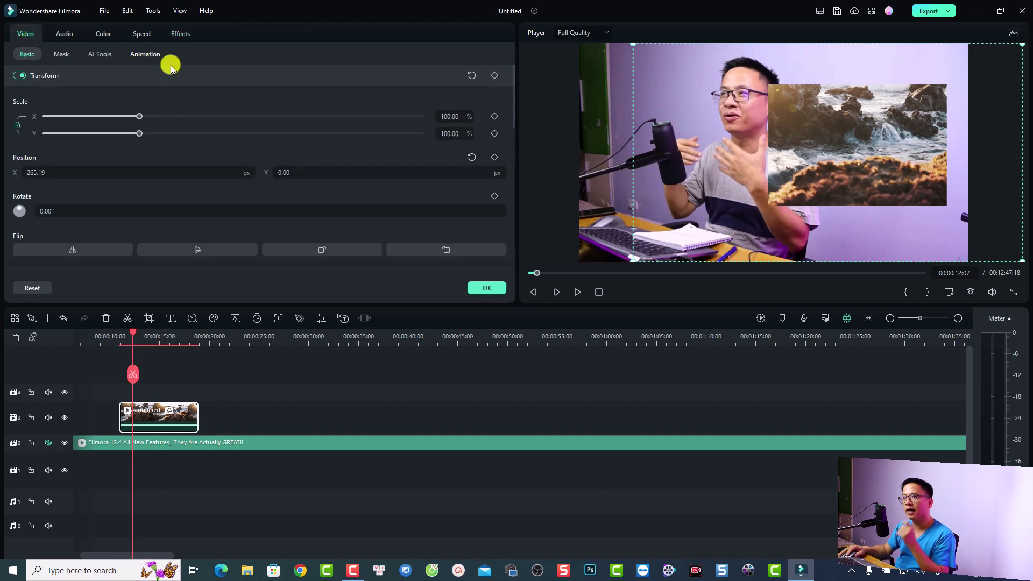
pyautogui.click(149, 56)
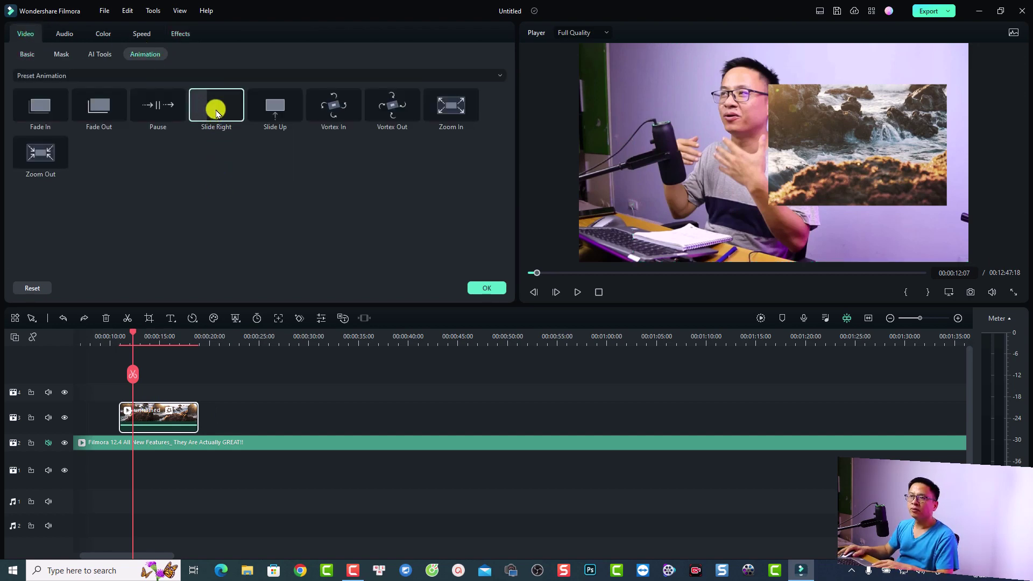
pyautogui.doubleClick(216, 111)
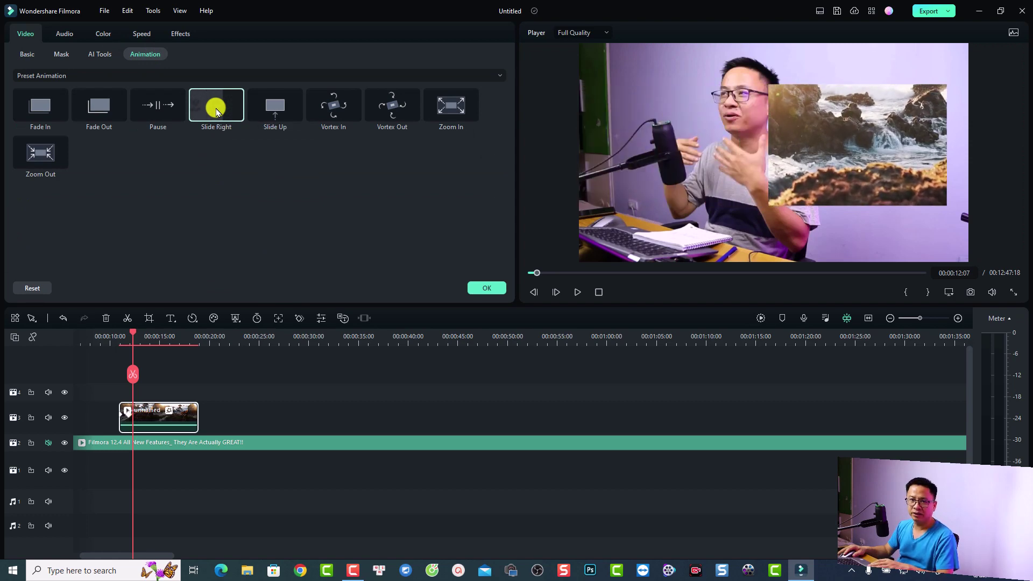
pyautogui.click(487, 289)
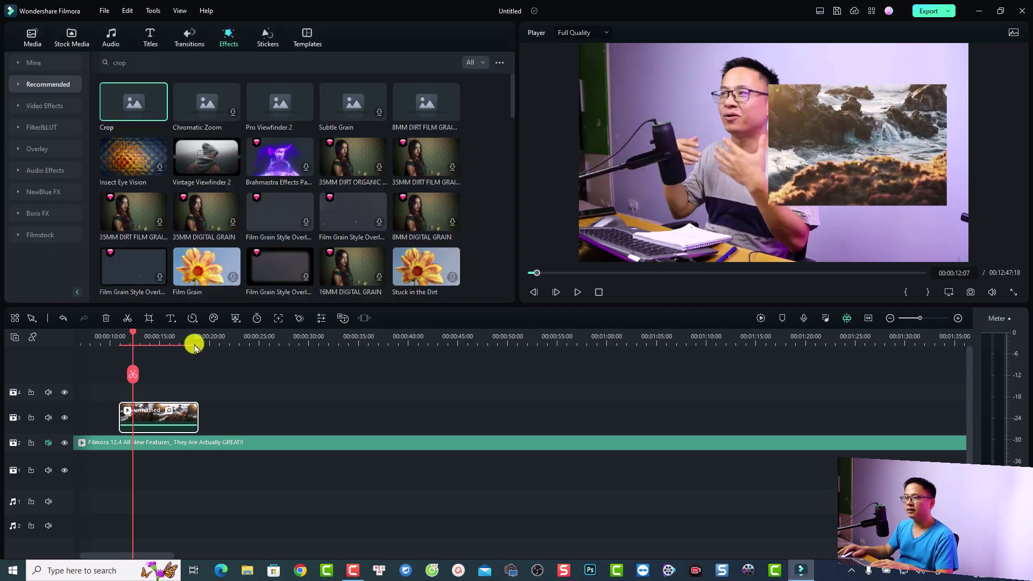
pyautogui.click(108, 335)
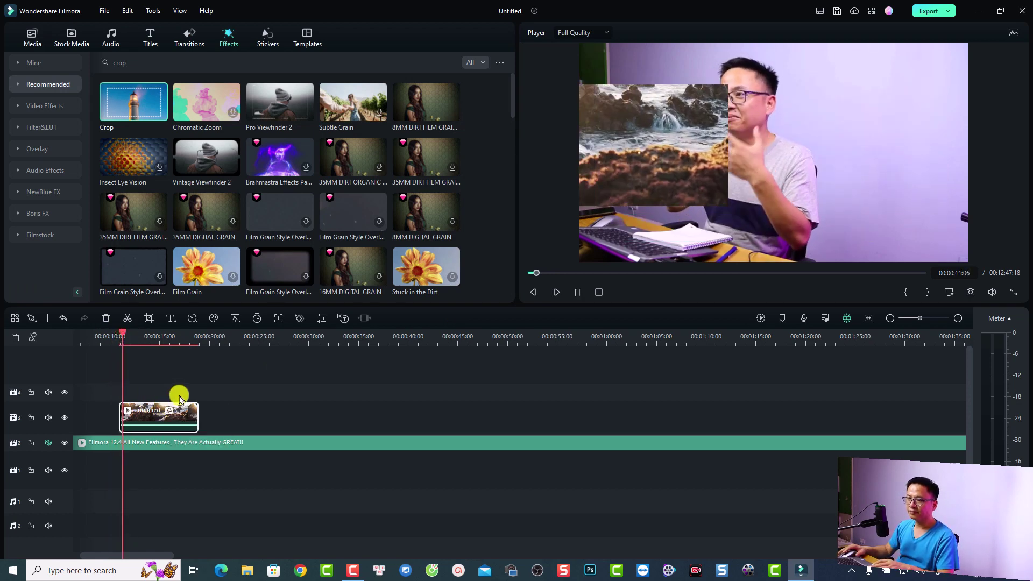
# Pause playback at 00:00:13:09 with the ocean box fully slid in
pyautogui.press('space')
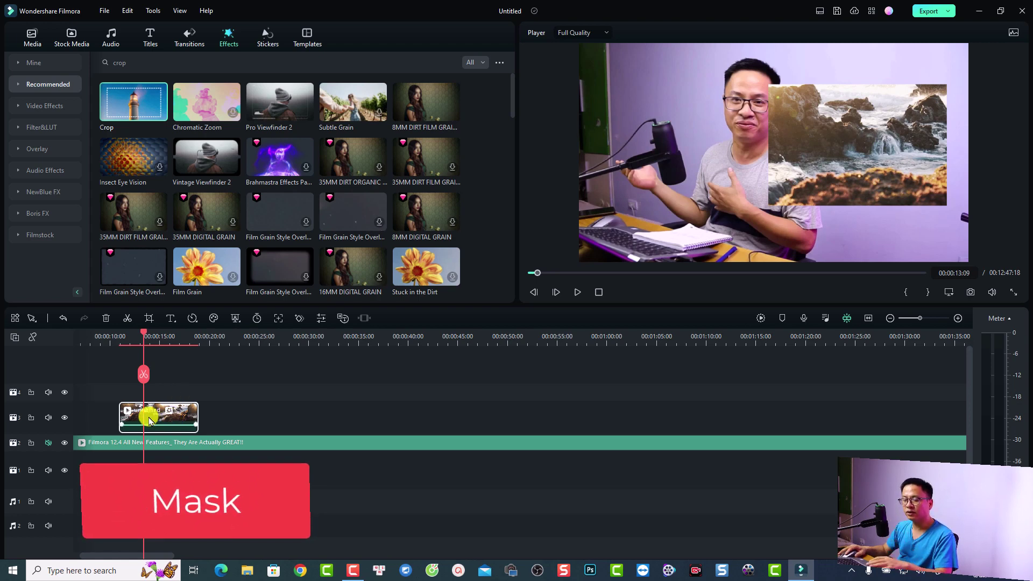
# Delete the effect from the ocean overlay clip on track 3
pyautogui.rightClick(180, 411)
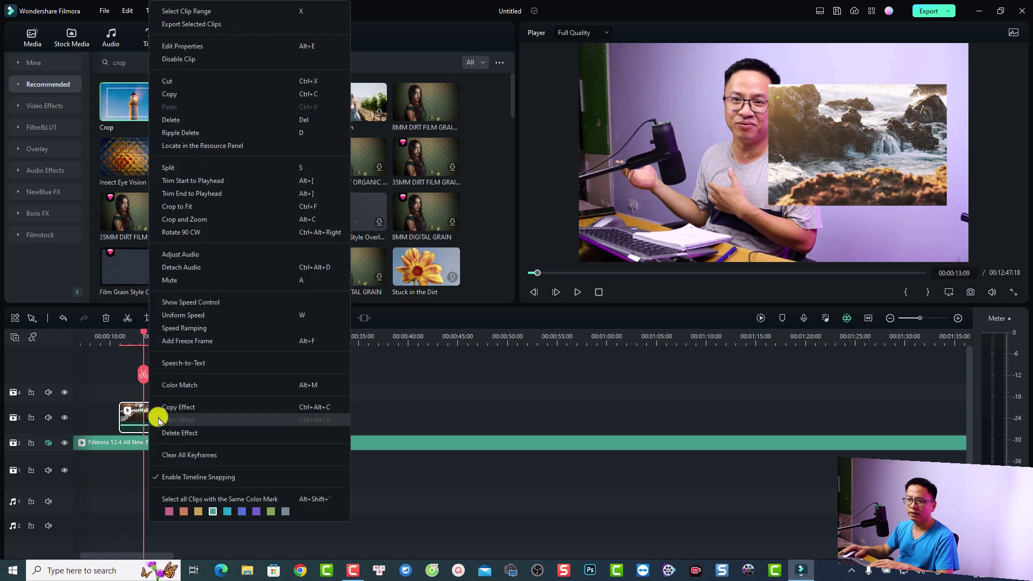
pyautogui.click(183, 433)
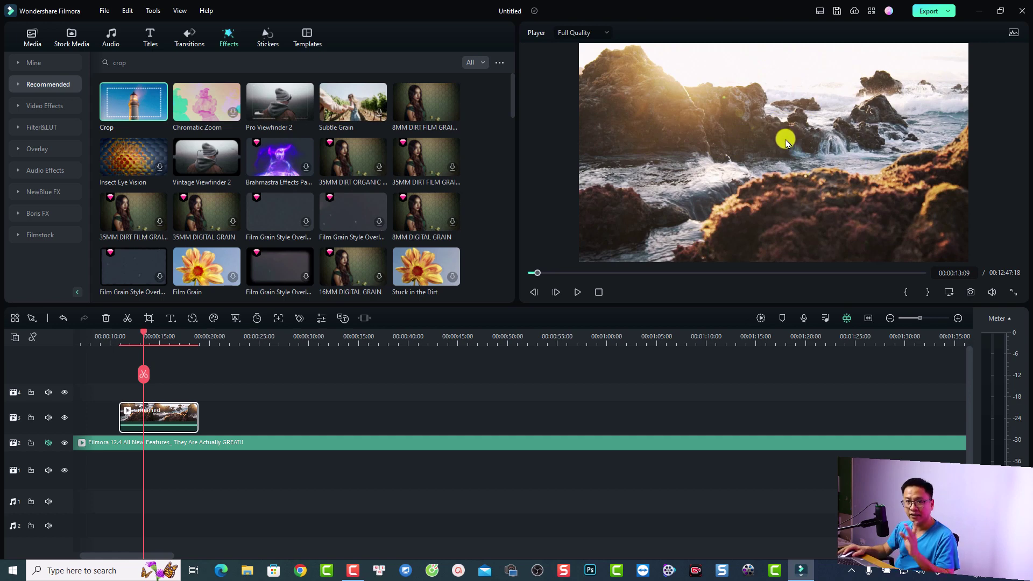
# Apply a Circle mask to the ocean clip, stretch it taller, and nudge it slightly left
pyautogui.doubleClick(153, 418)
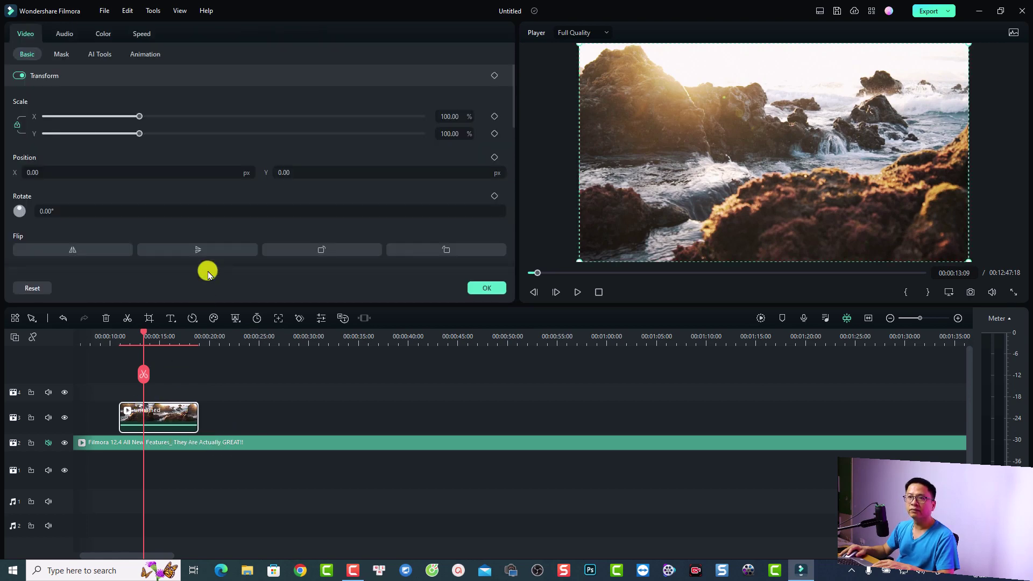
pyautogui.click(60, 56)
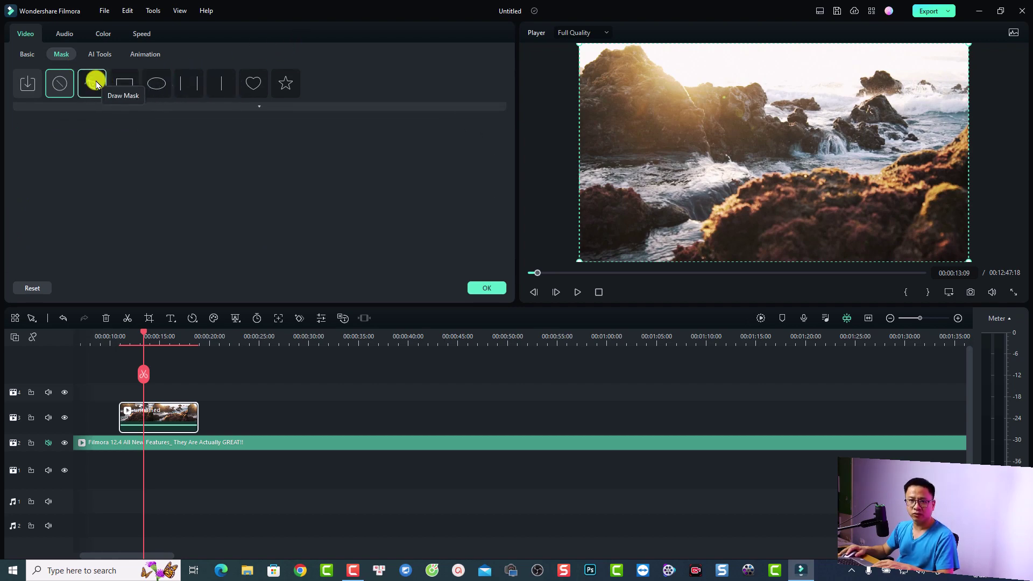
pyautogui.click(152, 86)
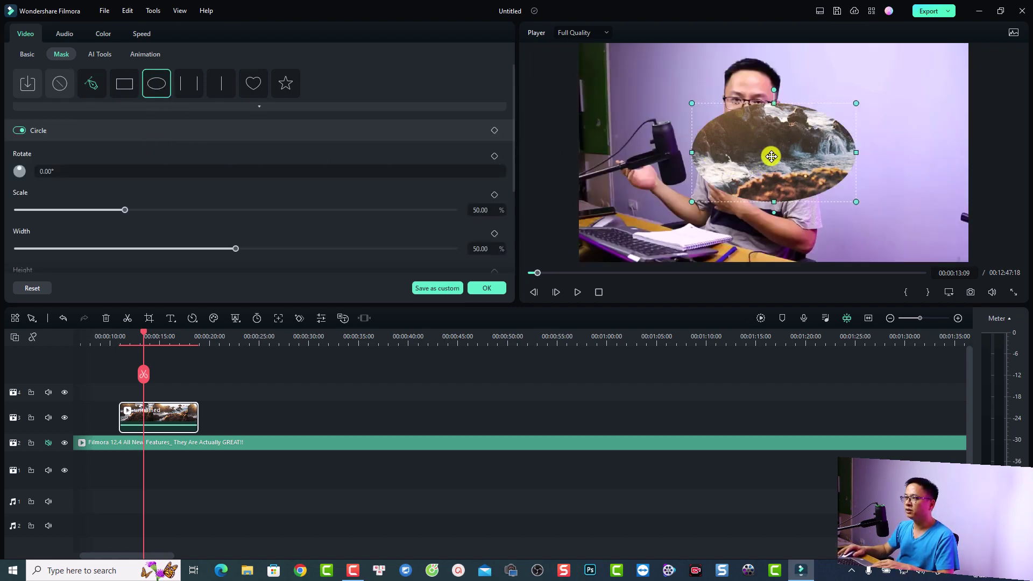
pyautogui.moveTo(772, 103); pyautogui.dragTo(773, 78)
pyautogui.moveTo(748, 138); pyautogui.dragTo(732, 138)
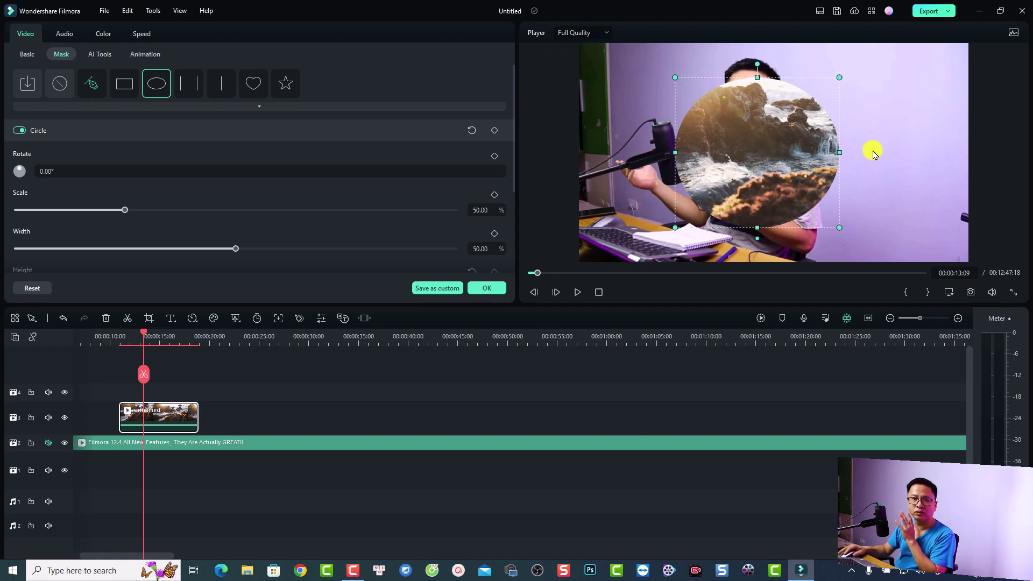
# Set the ocean clip's Position X to 506.00 and confirm the settings
pyautogui.click(17, 55)
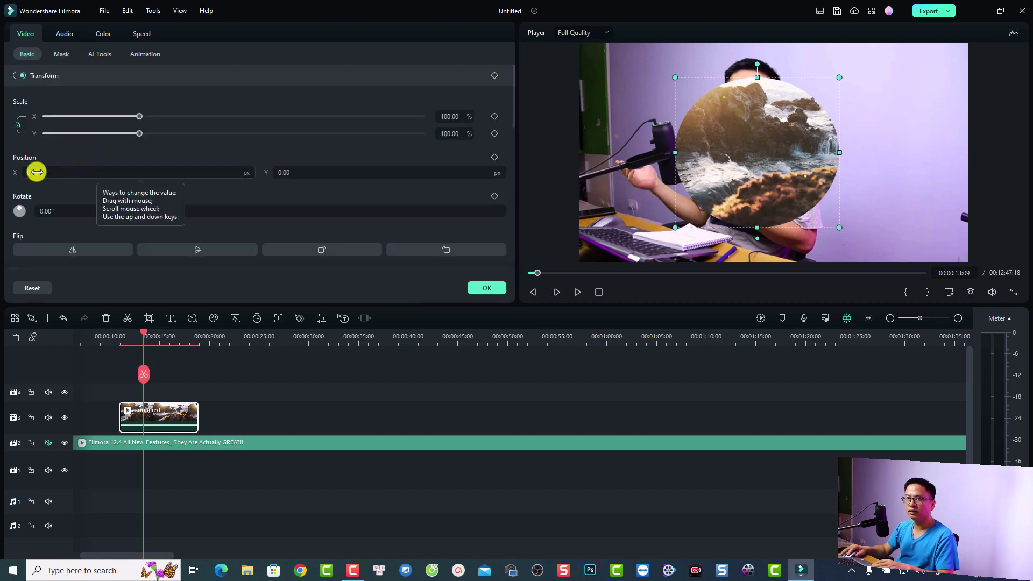
pyautogui.moveTo(41, 172); pyautogui.dragTo(37, 172)
pyautogui.scroll(20, 43, 172)
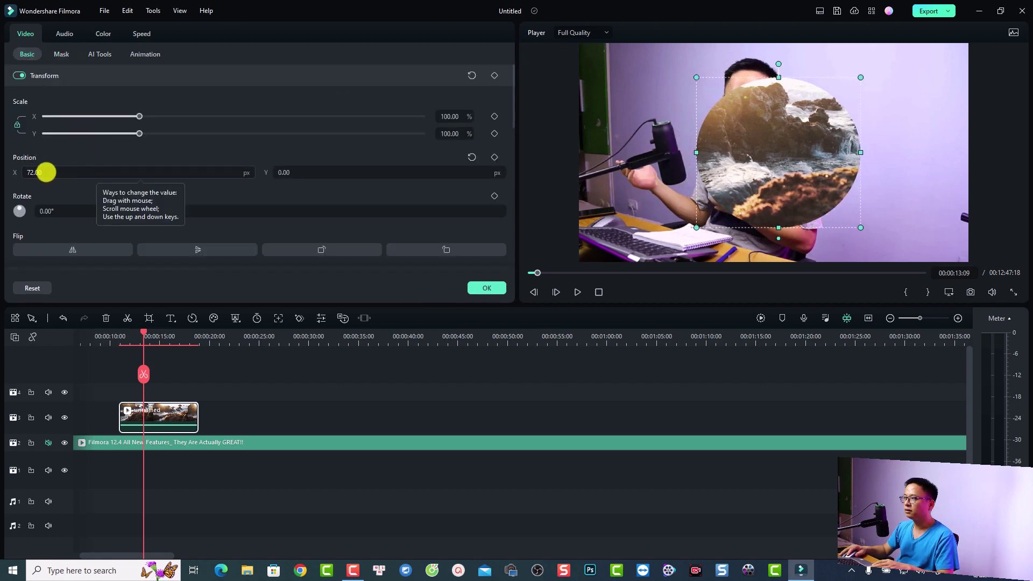
pyautogui.scroll(20, 45, 172)
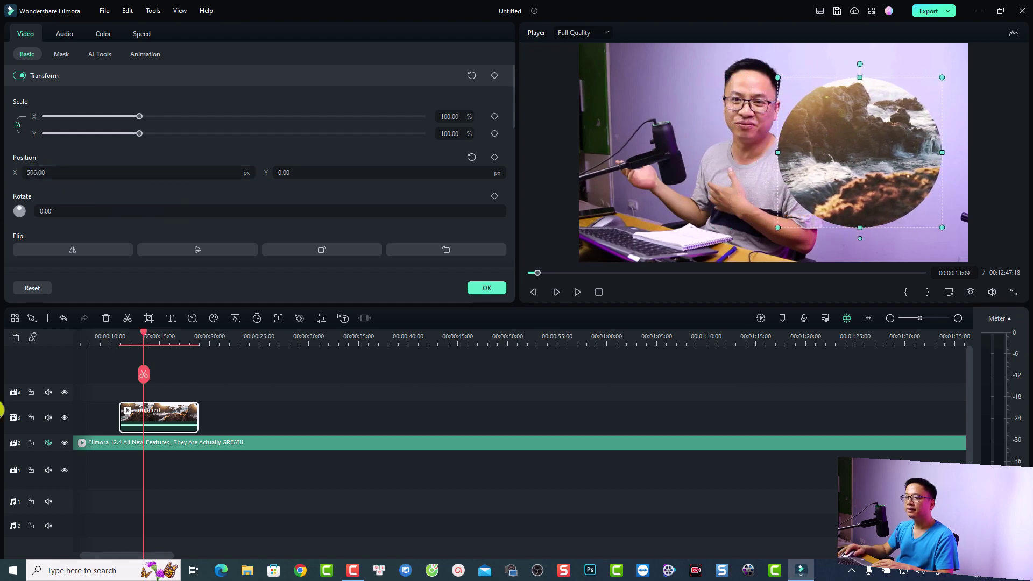
pyautogui.click(487, 288)
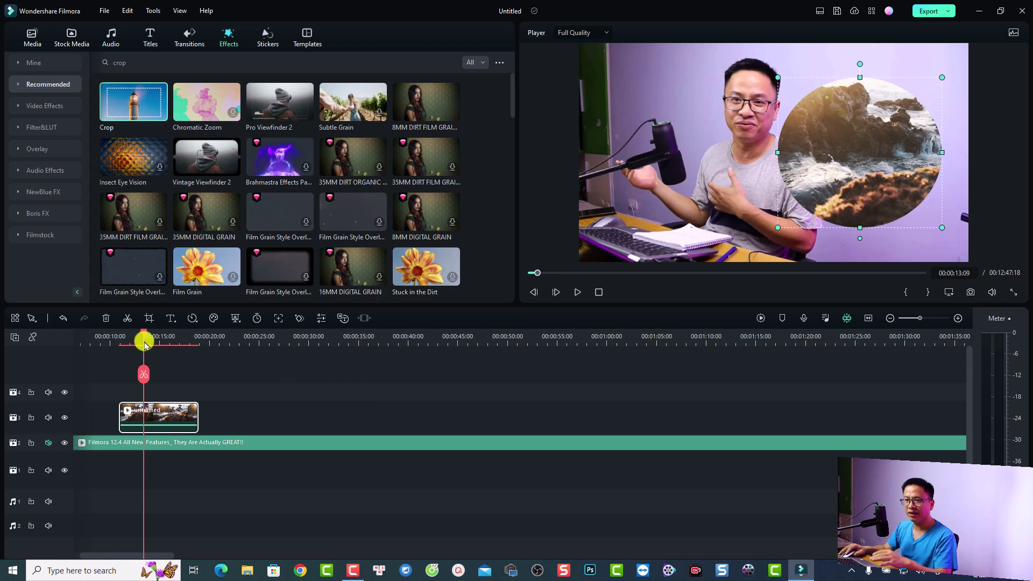
# Play the preview from about 00:00:09 and stop at 00:00:14:12 to review the circle overlay
pyautogui.click(104, 343)
pyautogui.press('space')
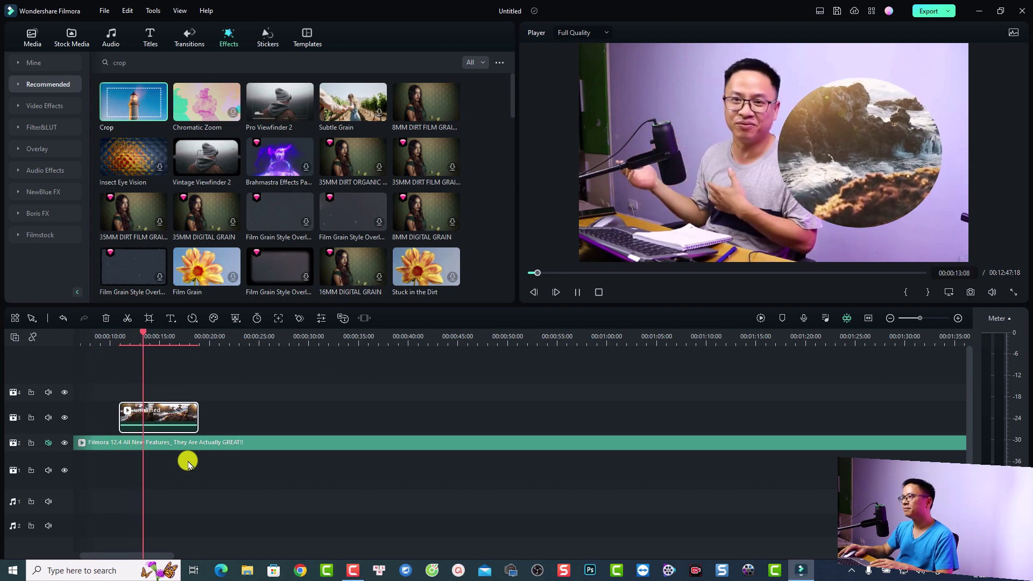
pyautogui.press('space')
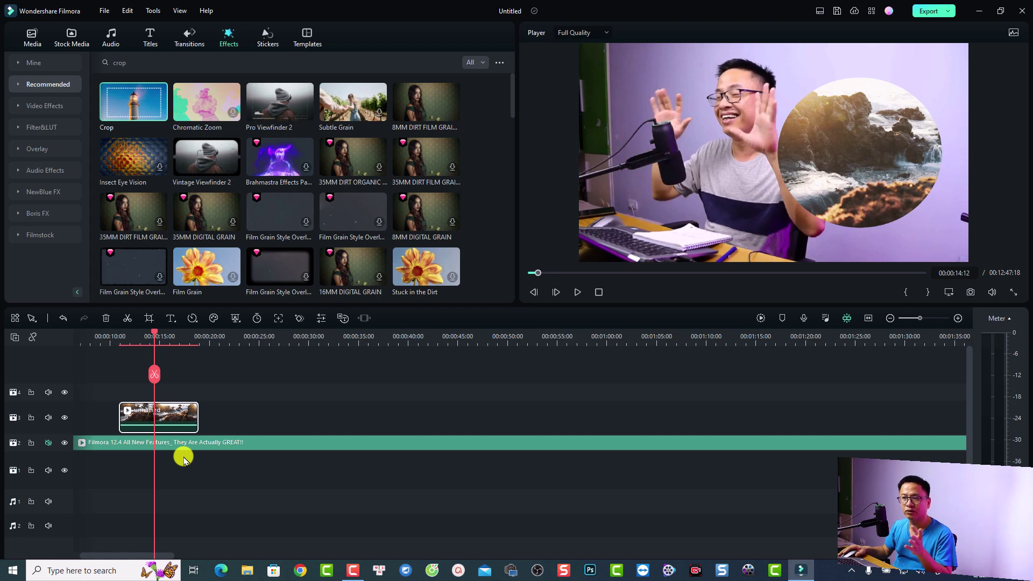
# Delete the circle mask effect from the ocean clip so it fills the frame
pyautogui.rightClick(181, 416)
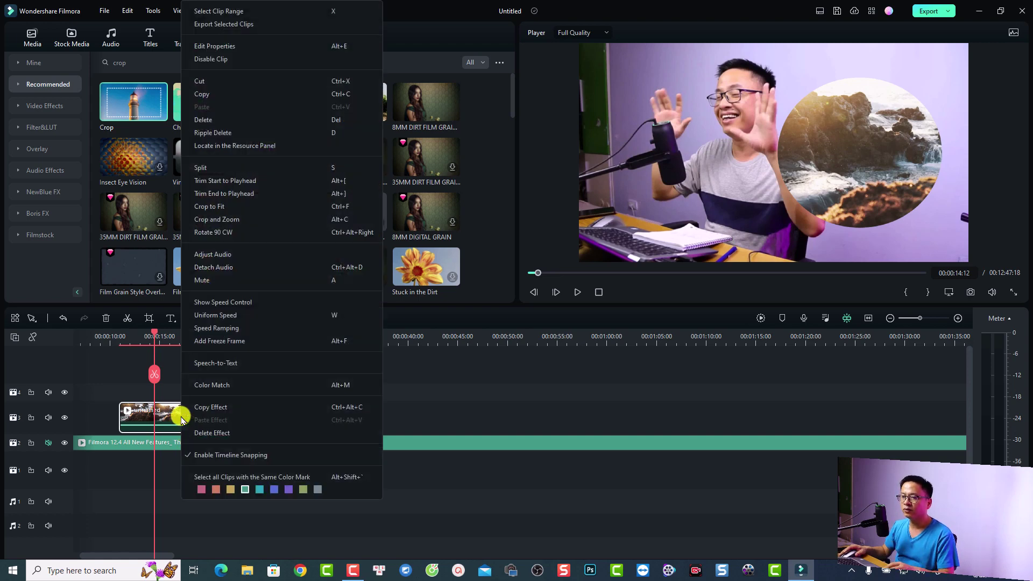
pyautogui.click(213, 433)
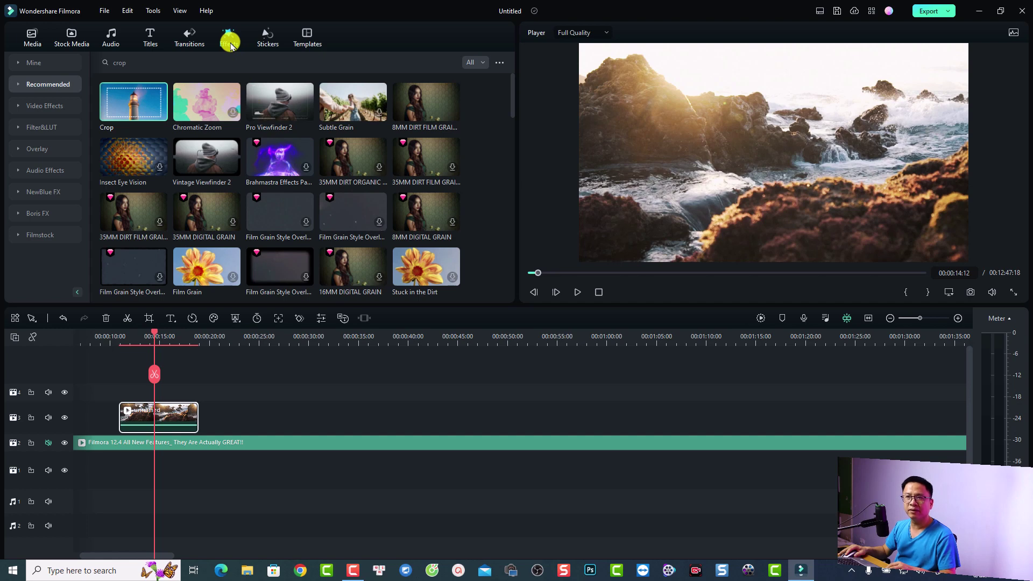
# Search the effects for 'image mask' and drag Image Mask onto the ocean clip
pyautogui.click(161, 68)
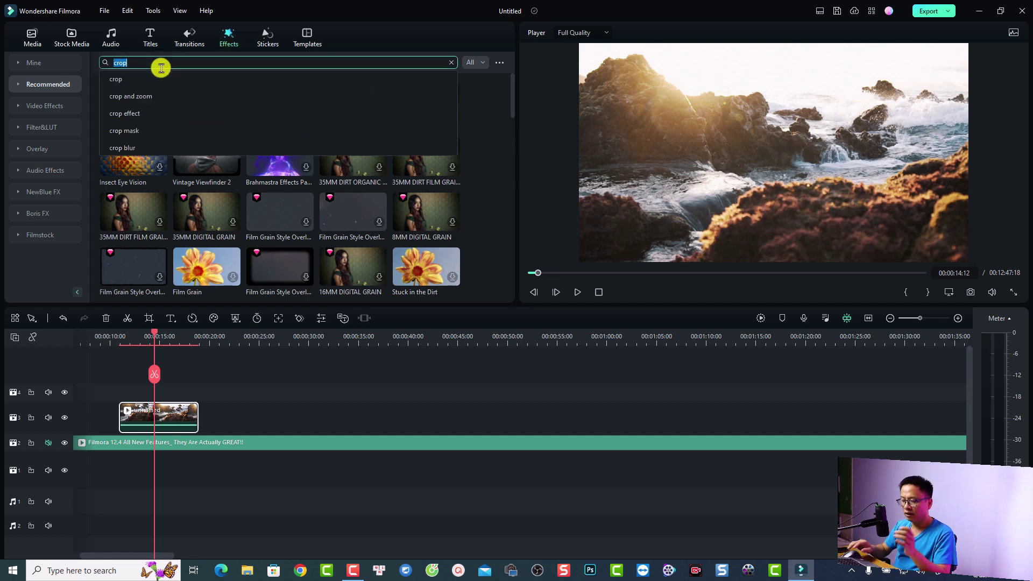
pyautogui.press('Return')
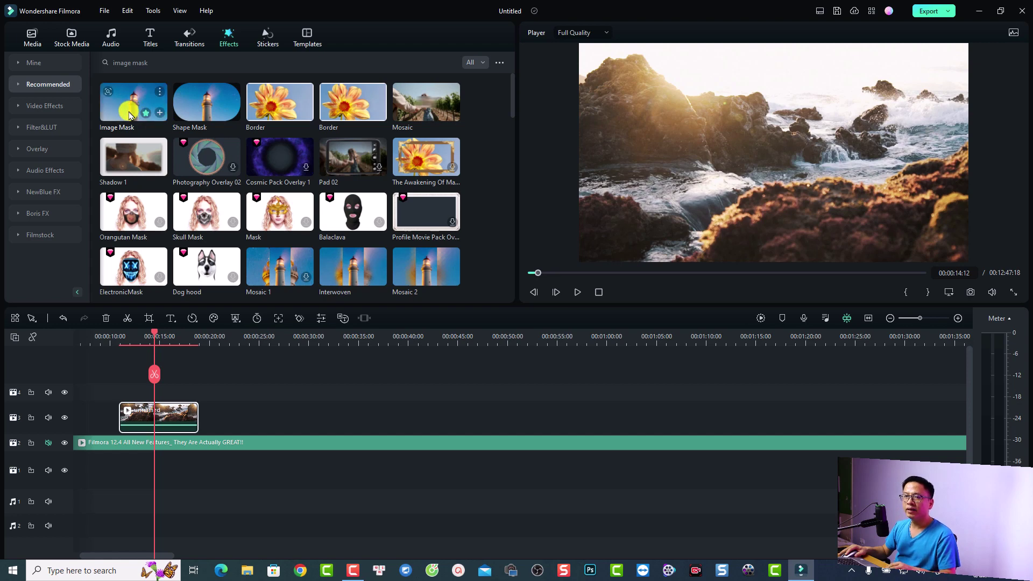
pyautogui.moveTo(128, 114); pyautogui.dragTo(160, 410)
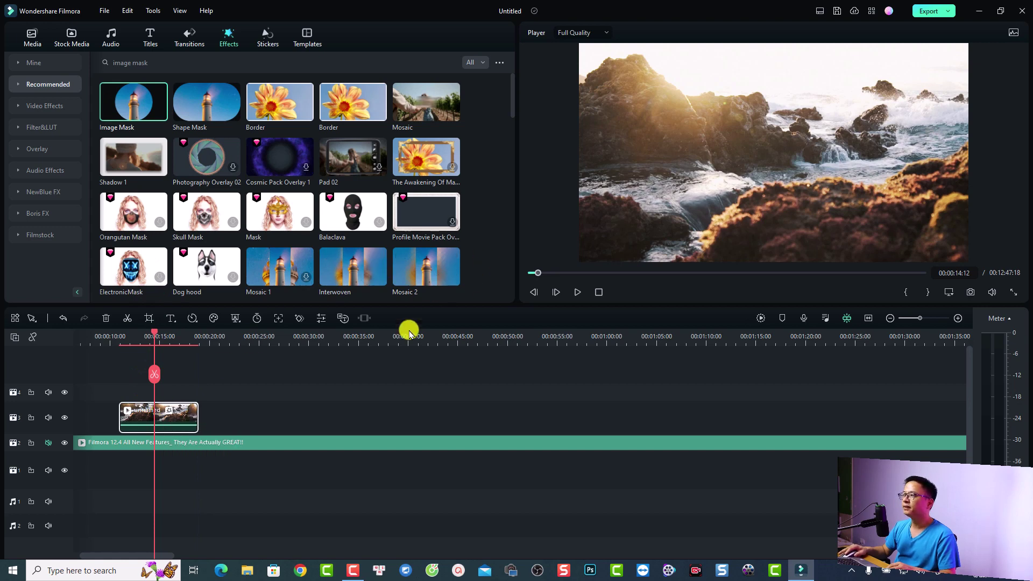
# Show the ocean clip's Image Mask settings with the full gallery of mask shapes expanded
pyautogui.doubleClick(154, 415)
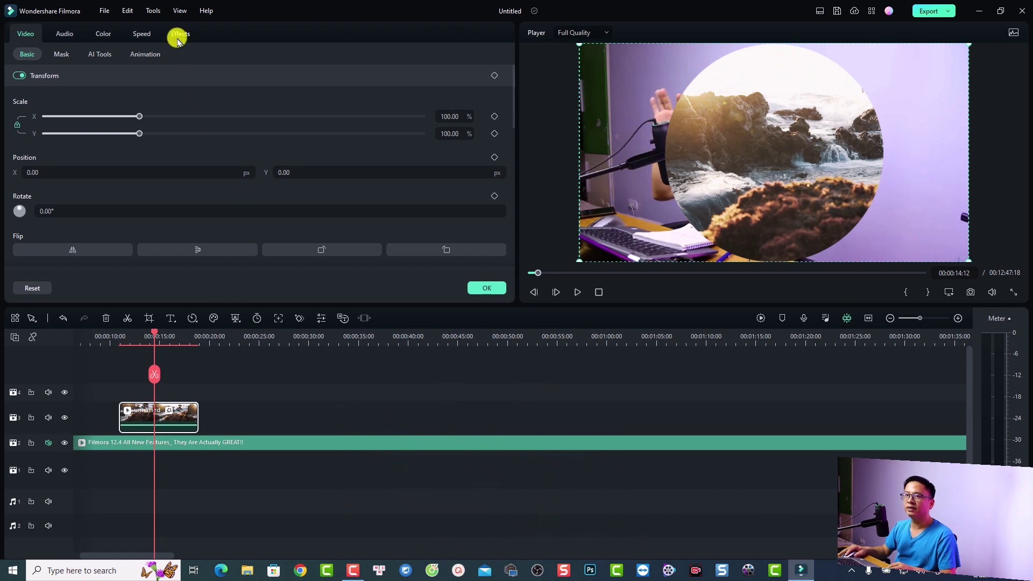
pyautogui.click(180, 34)
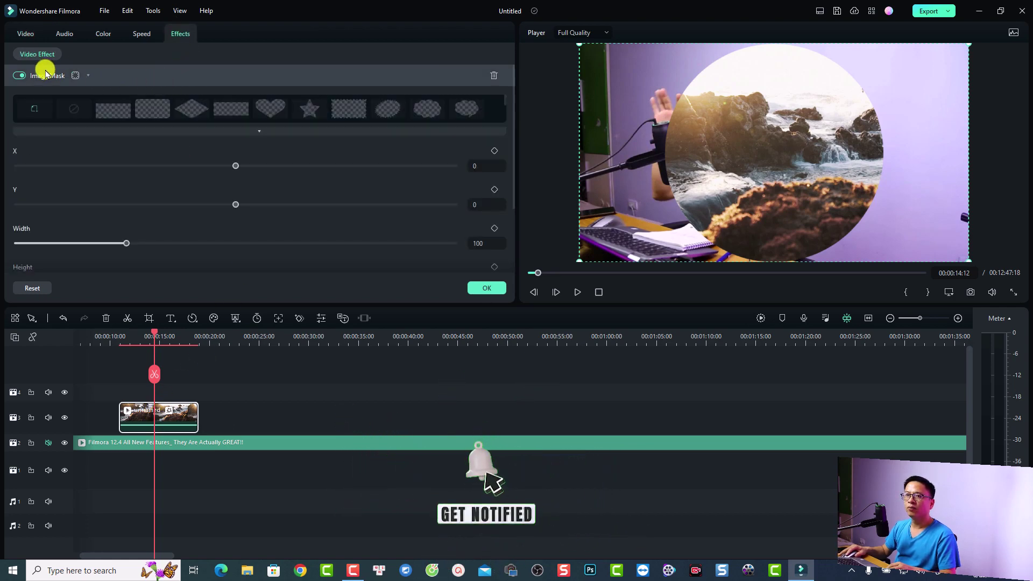
pyautogui.click(260, 131)
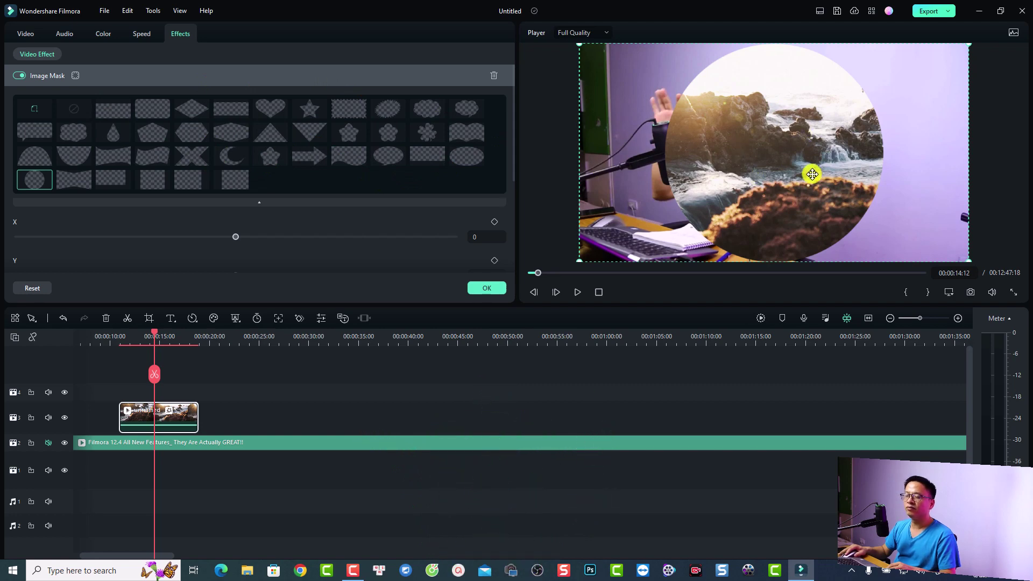
# Switch the mask to a rounded rectangle and position it at X 4, Y -11
pyautogui.click(153, 111)
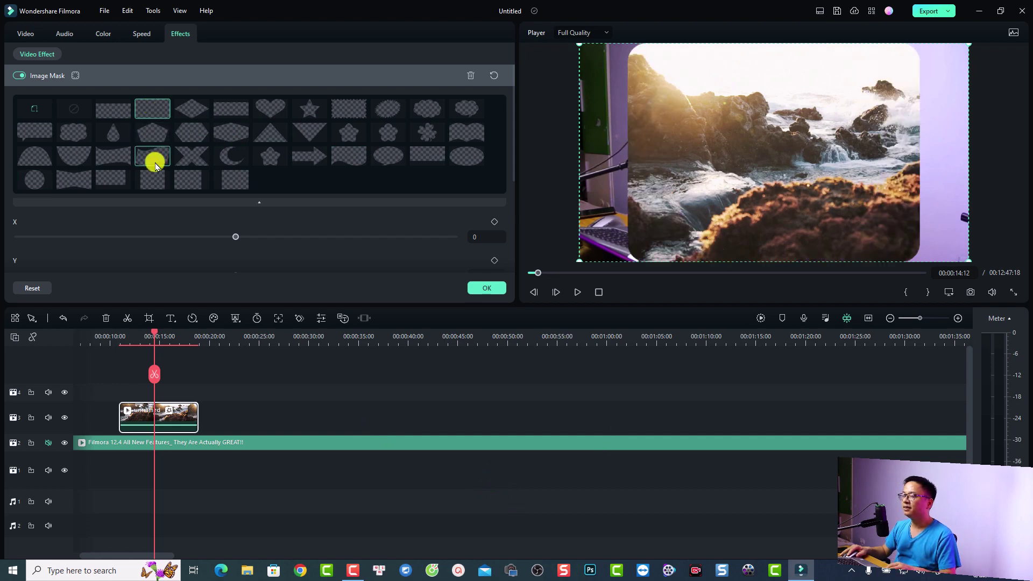
pyautogui.scroll(-1, 318, 223)
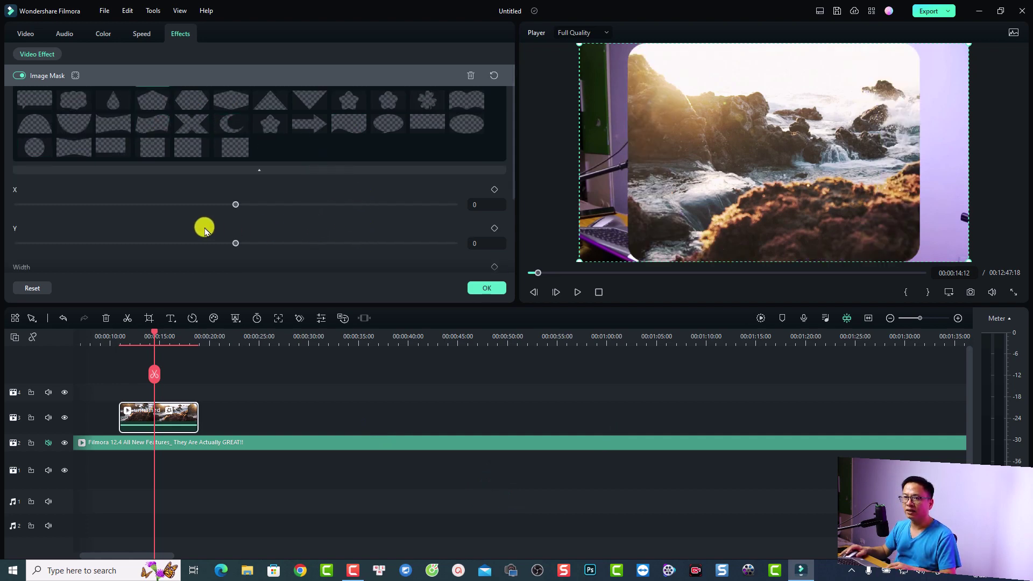
pyautogui.moveTo(235, 205); pyautogui.dragTo(236, 205)
pyautogui.moveTo(237, 243); pyautogui.dragTo(234, 244)
# Resize the mask to width 68, height 71 with feather 4.67, and invert it
pyautogui.scroll(-2, 210, 248)
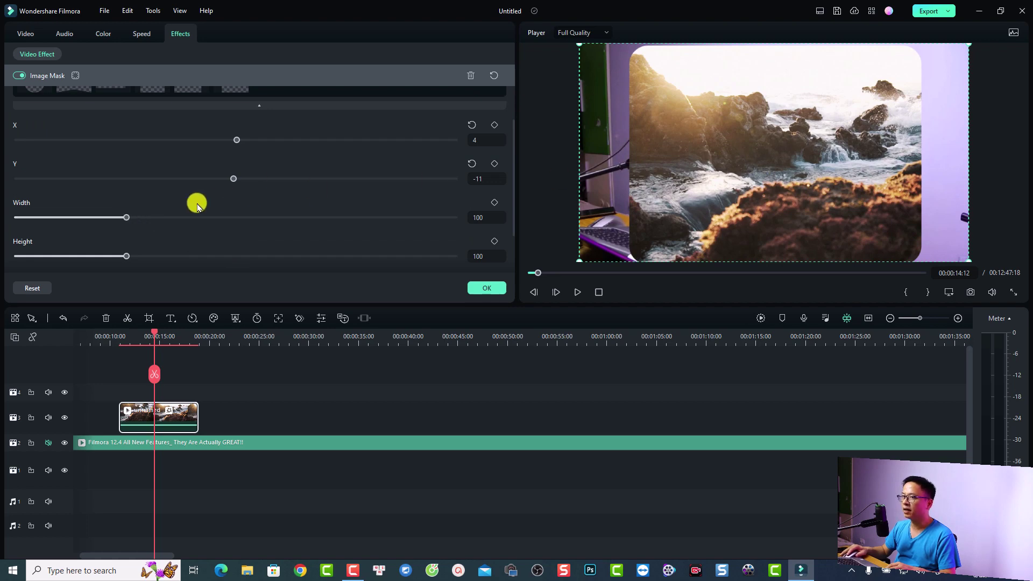
pyautogui.moveTo(130, 217); pyautogui.dragTo(91, 215)
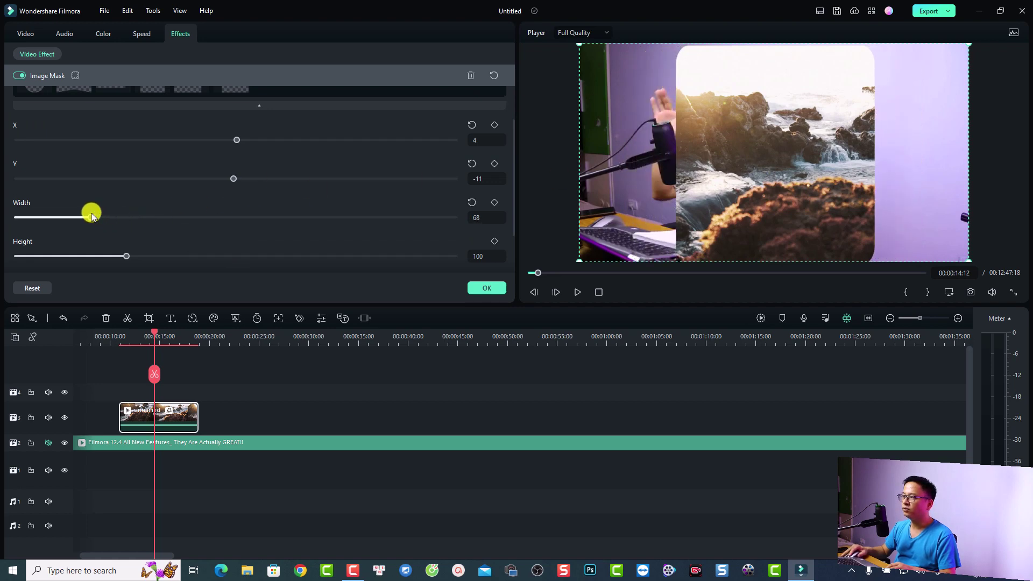
pyautogui.moveTo(126, 256); pyautogui.dragTo(97, 254)
pyautogui.scroll(-1, 237, 223)
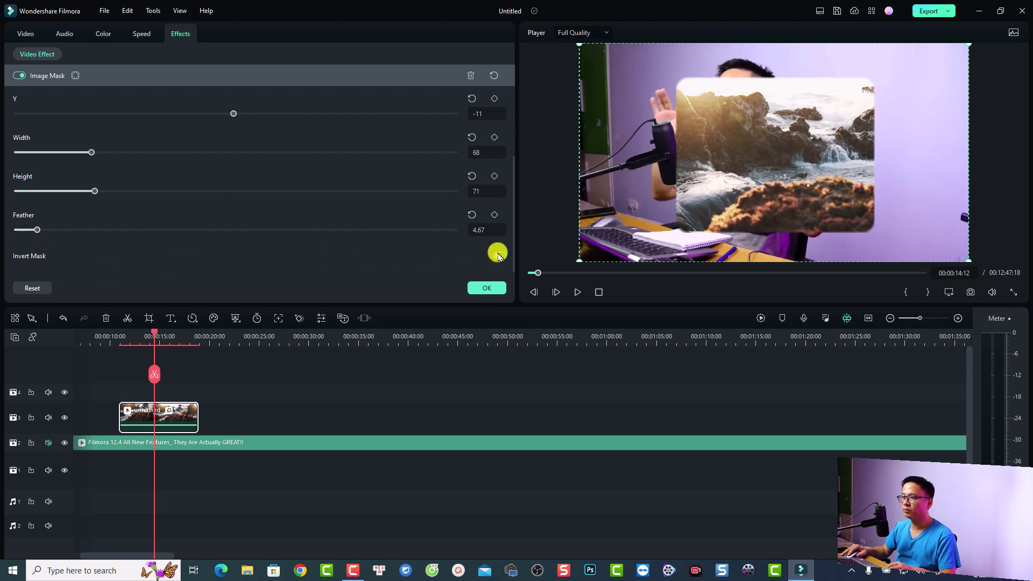
pyautogui.click(499, 255)
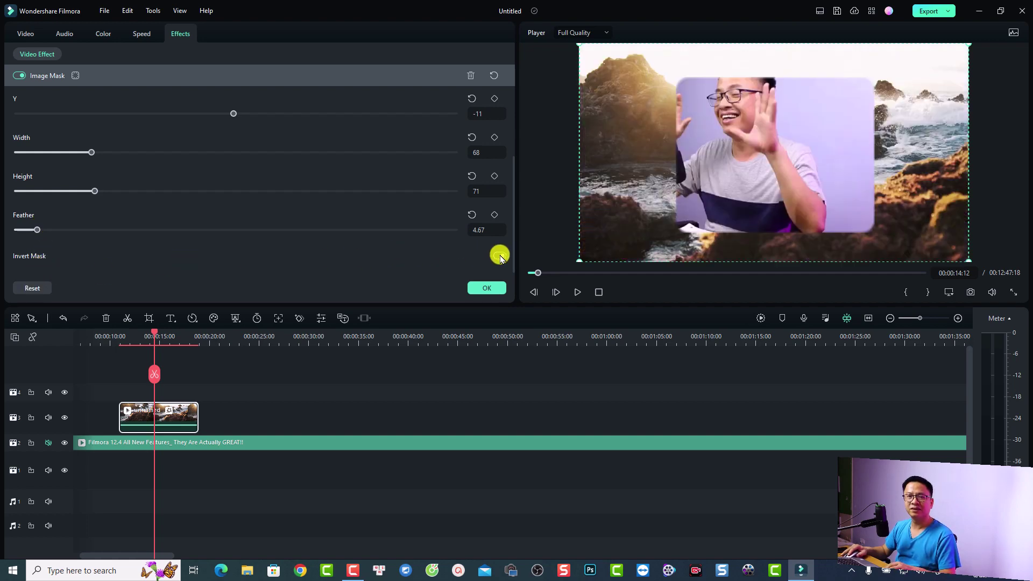